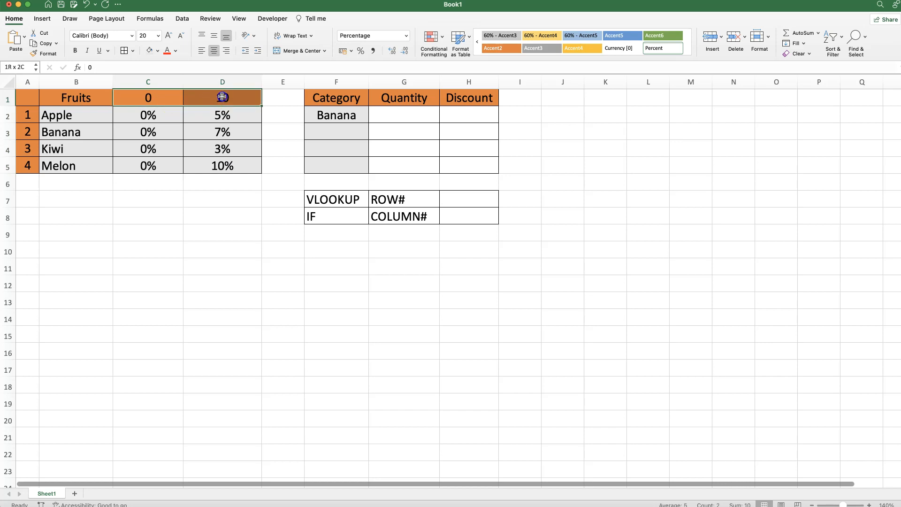
- Enter 10 as the Quantity for Banana in cell G2
{"action": "left_click", "coordinate": [331, 114]}
{"action": "left_click", "coordinate": [399, 116]}
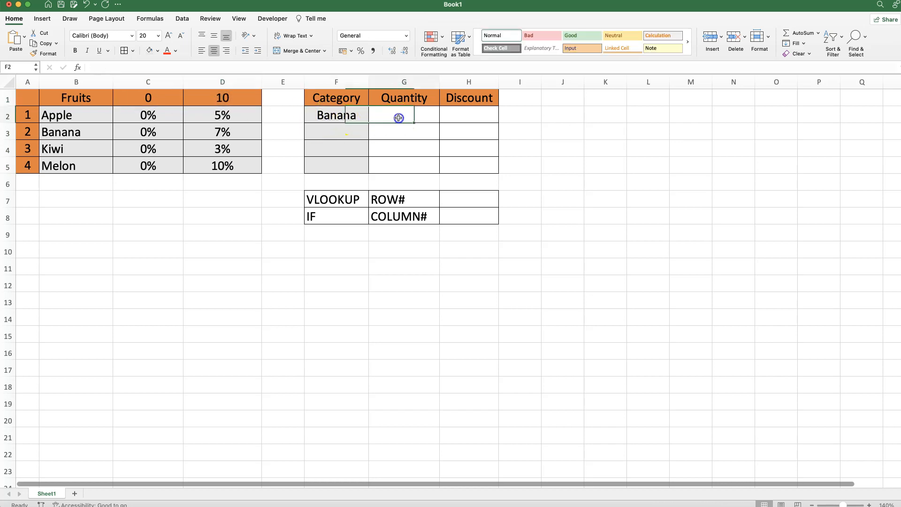
{"action": "type", "text": "10"}
{"action": "left_click", "coordinate": [471, 117]}
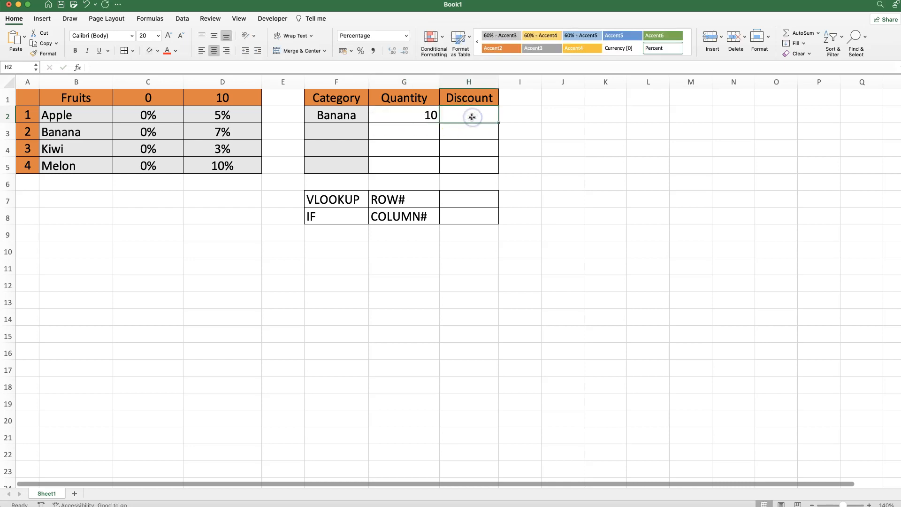
{"action": "left_click", "coordinate": [208, 136]}
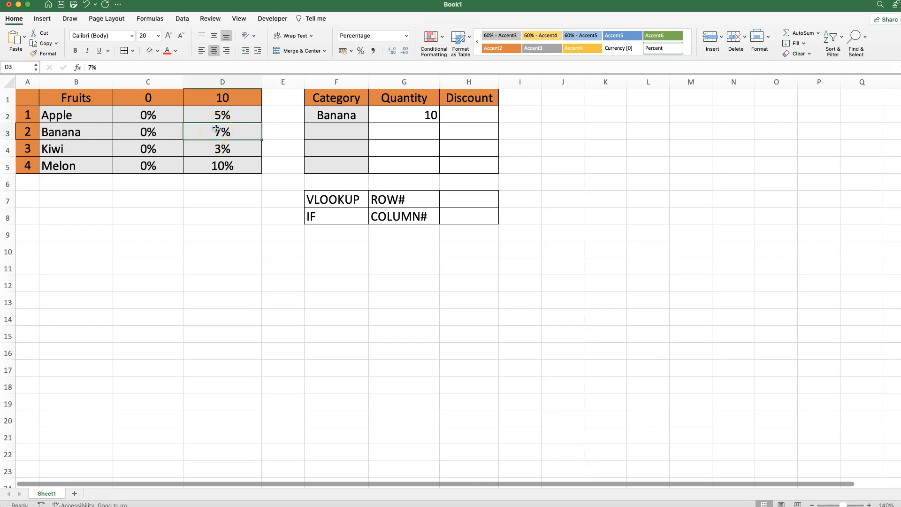
{"action": "left_click_drag", "start_coordinate": [325, 220], "coordinate": [456, 221]}
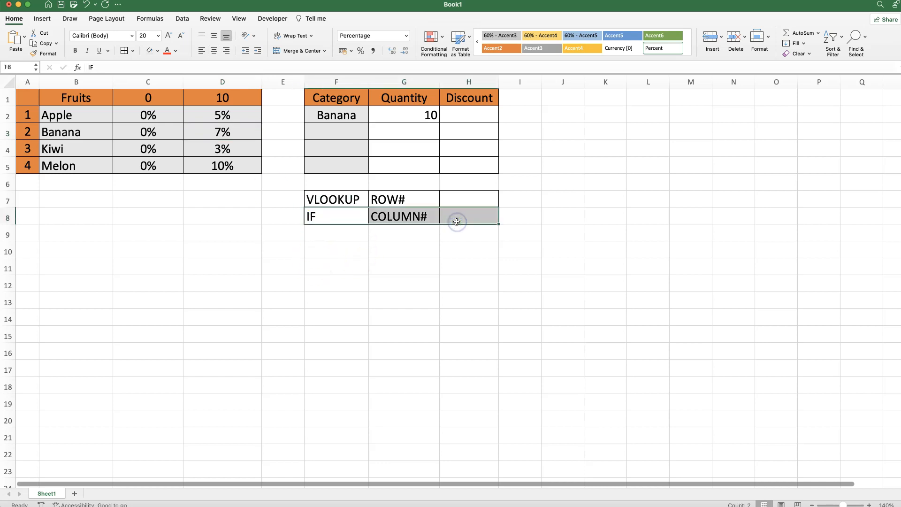
{"action": "left_click", "coordinate": [456, 202]}
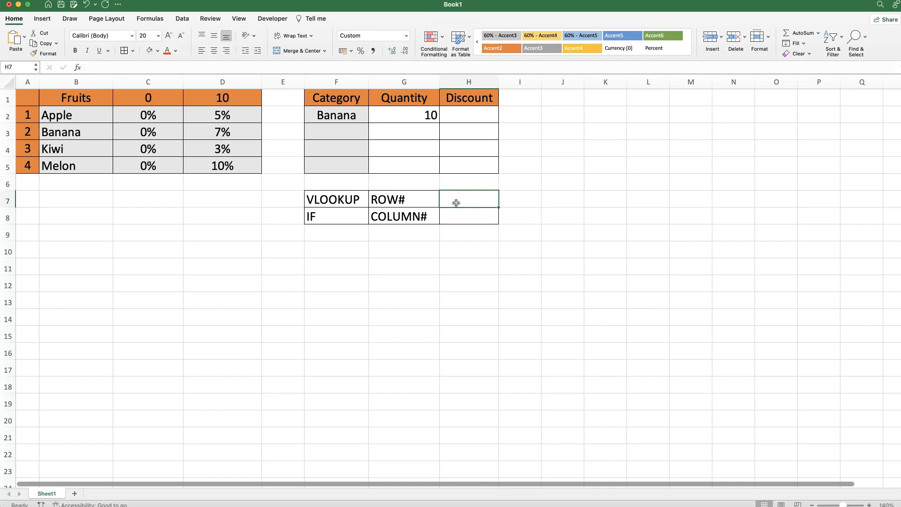
{"action": "left_click_drag", "start_coordinate": [319, 203], "coordinate": [456, 198]}
- Start a VLOOKUP in Discount cell H2 using the function arguments, with lookup value F2 and table array B2:D5
{"action": "left_click", "coordinate": [461, 111]}
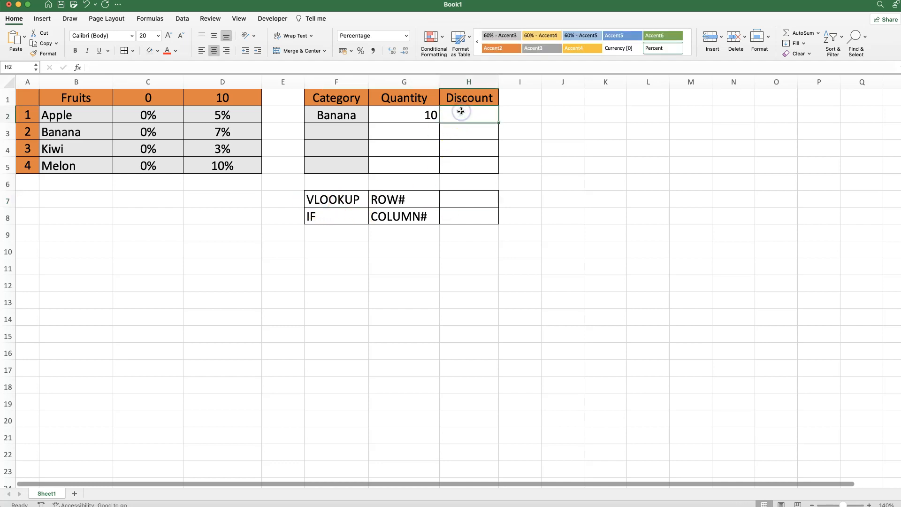
{"action": "type", "text": "=VLOOKUP("}
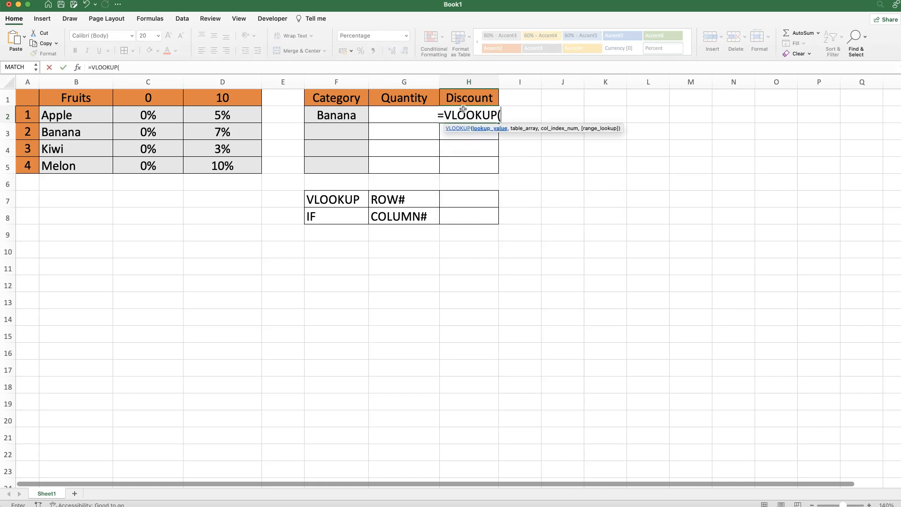
{"action": "left_click", "coordinate": [78, 68]}
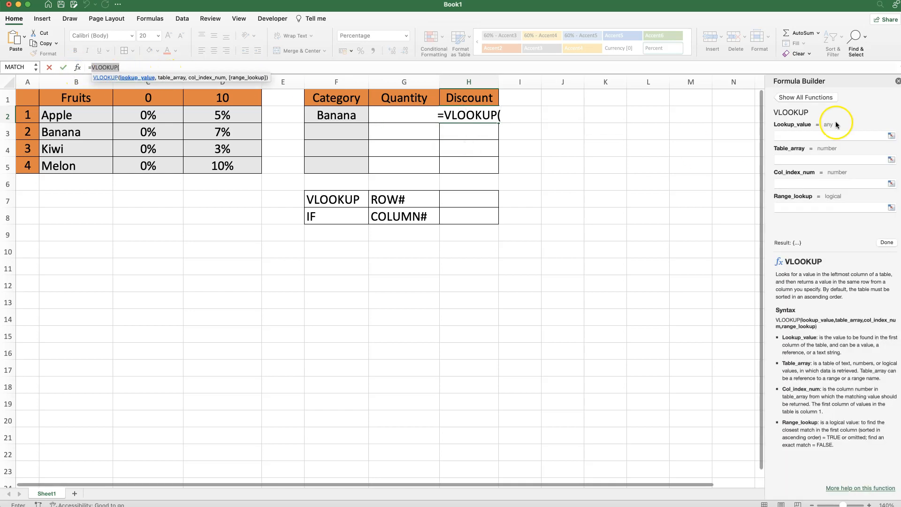
{"action": "left_click", "coordinate": [808, 136]}
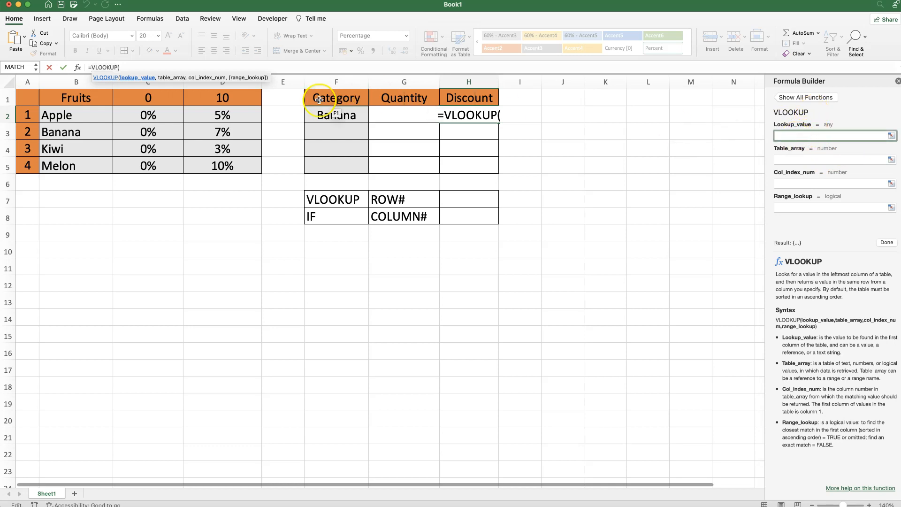
{"action": "left_click", "coordinate": [335, 118]}
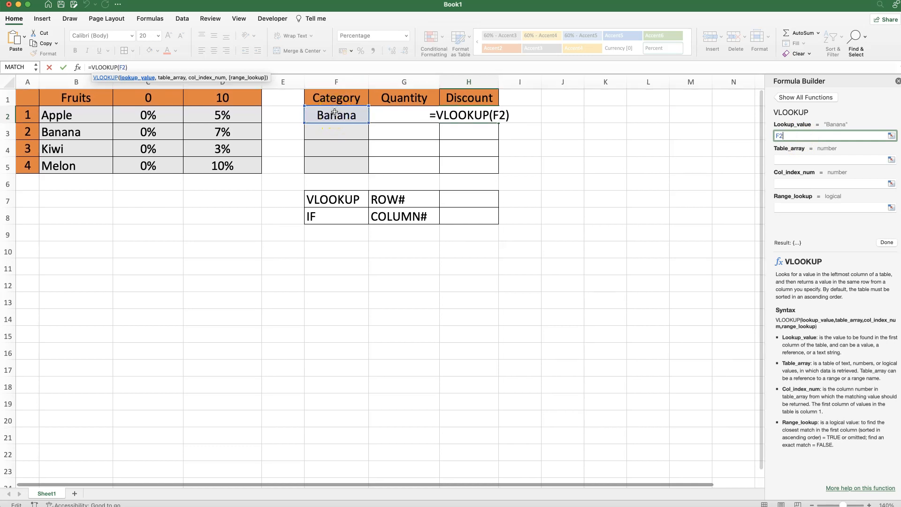
{"action": "left_click", "coordinate": [784, 159]}
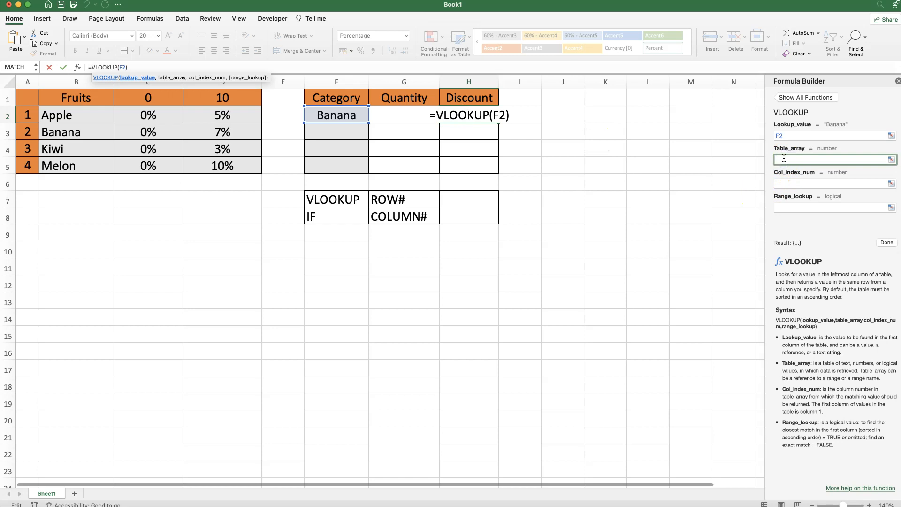
{"action": "left_click_drag", "start_coordinate": [45, 115], "coordinate": [239, 165]}
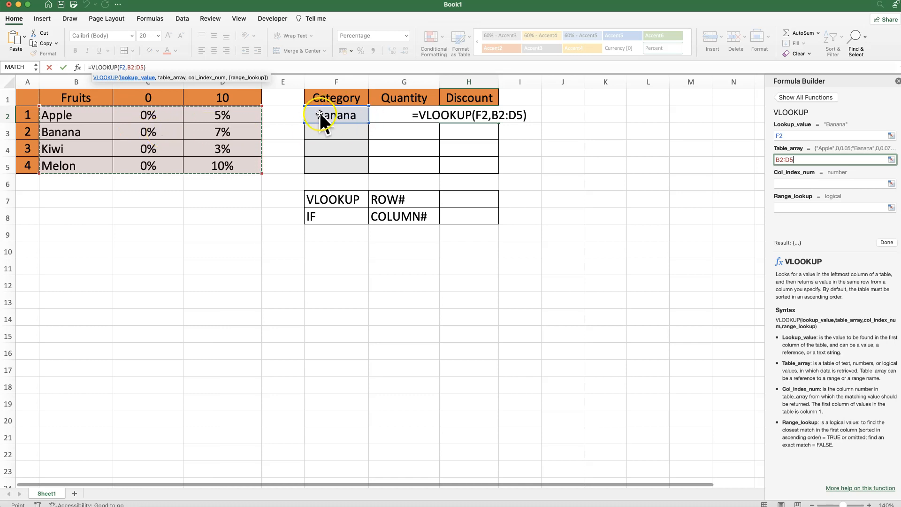
- Complete the VLOOKUP in H2 with column index number 3 and range lookup FALSE
{"action": "left_click", "coordinate": [798, 182]}
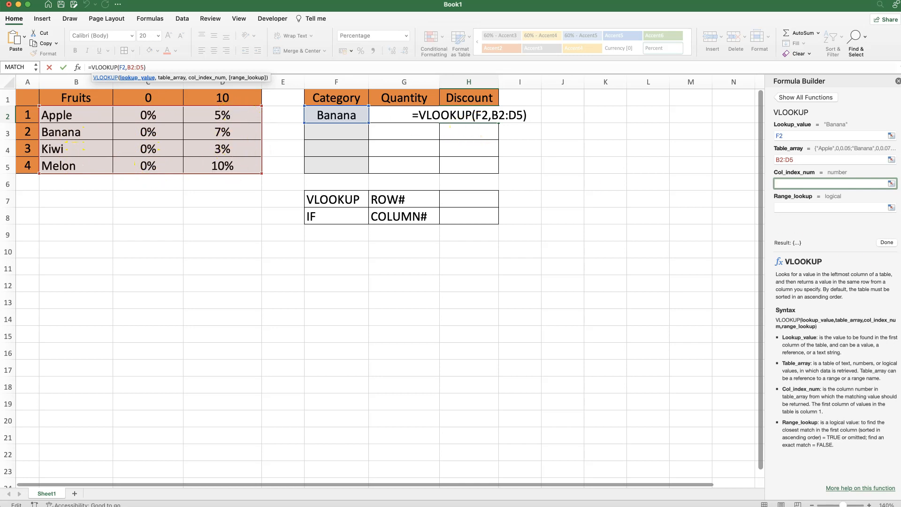
{"action": "type", "text": "3"}
{"action": "left_click", "coordinate": [786, 207]}
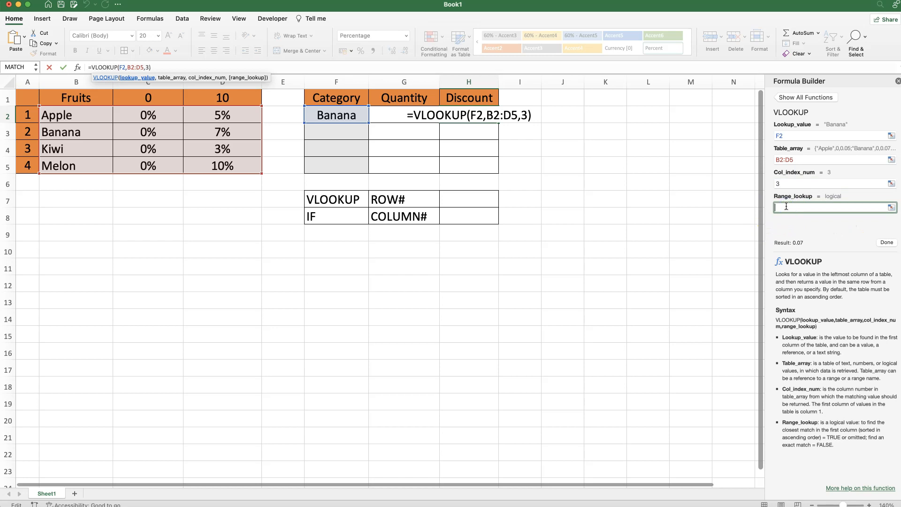
{"action": "type", "text": "FALSE"}
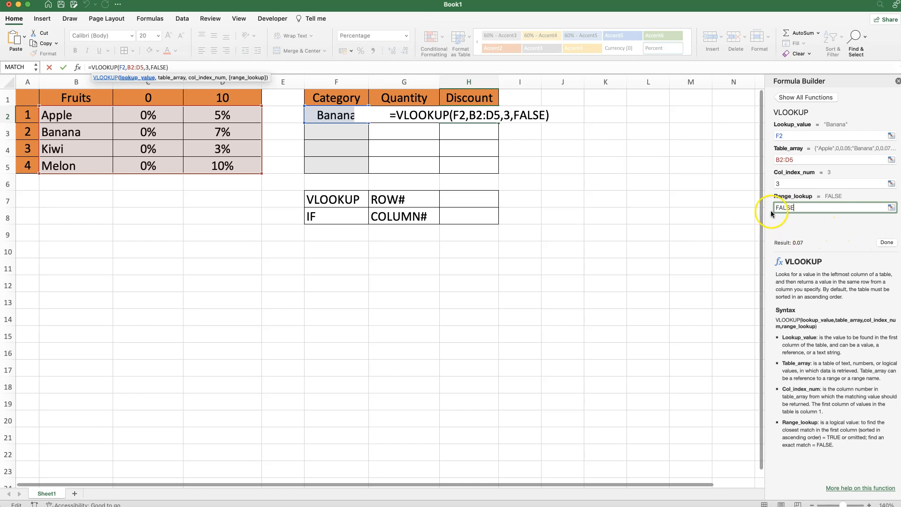
{"action": "left_click", "coordinate": [886, 242]}
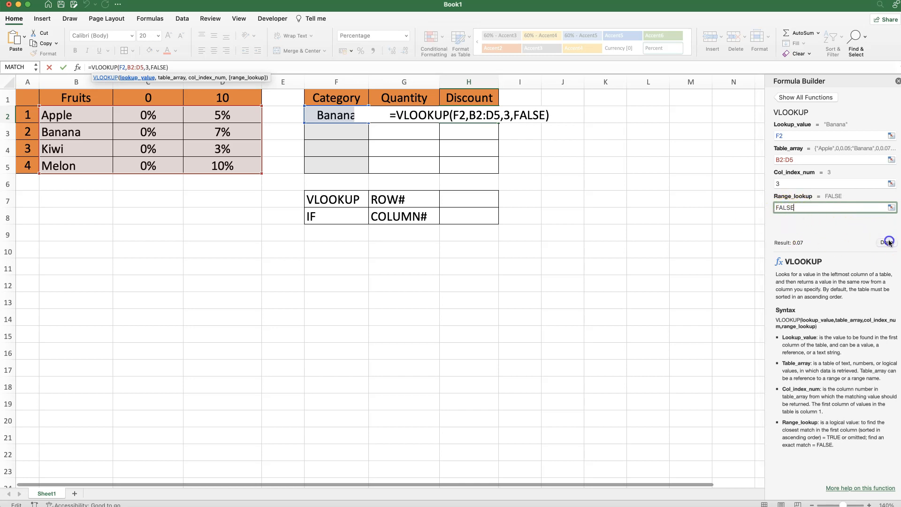
{"action": "left_click", "coordinate": [455, 120]}
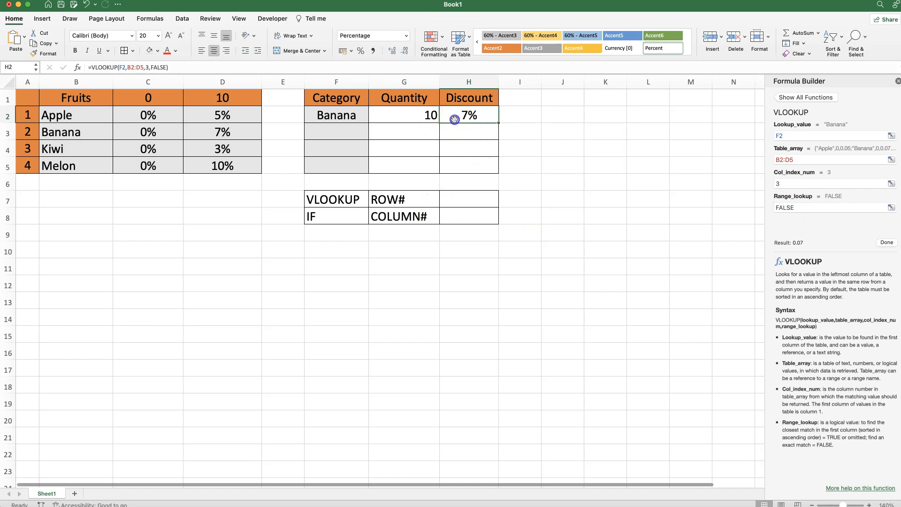
- Change the Banana Quantity in G2 to 9 and check the Discount in H2
{"action": "left_click", "coordinate": [407, 118]}
{"action": "type", "text": "9"}
{"action": "key", "text": "Return"}
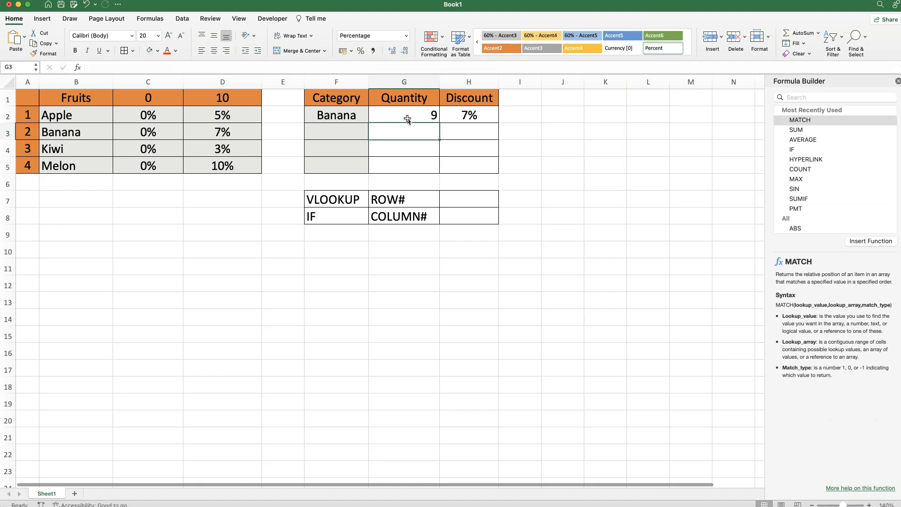
{"action": "left_click", "coordinate": [483, 111]}
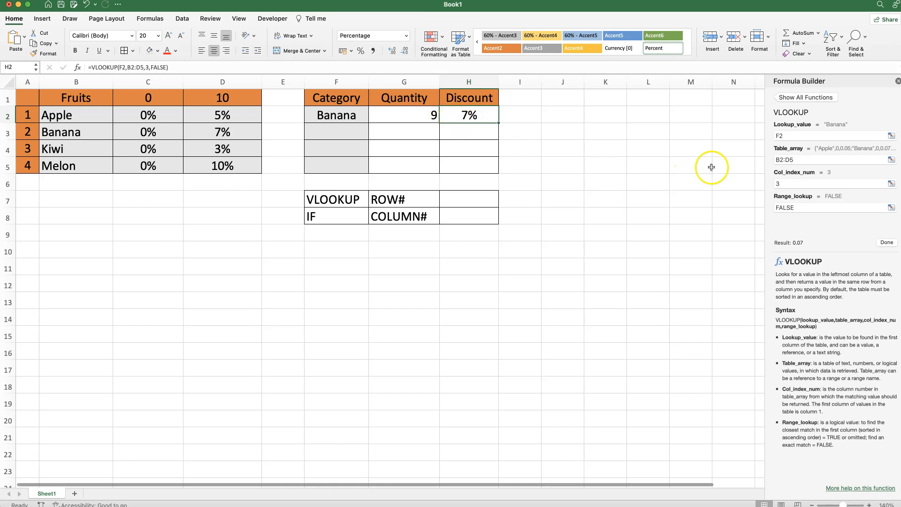
- Examine the column index argument of the Discount VLOOKUP and close the Formula Builder
{"action": "left_click", "coordinate": [781, 183]}
{"action": "left_click_drag", "start_coordinate": [800, 183], "coordinate": [771, 183]}
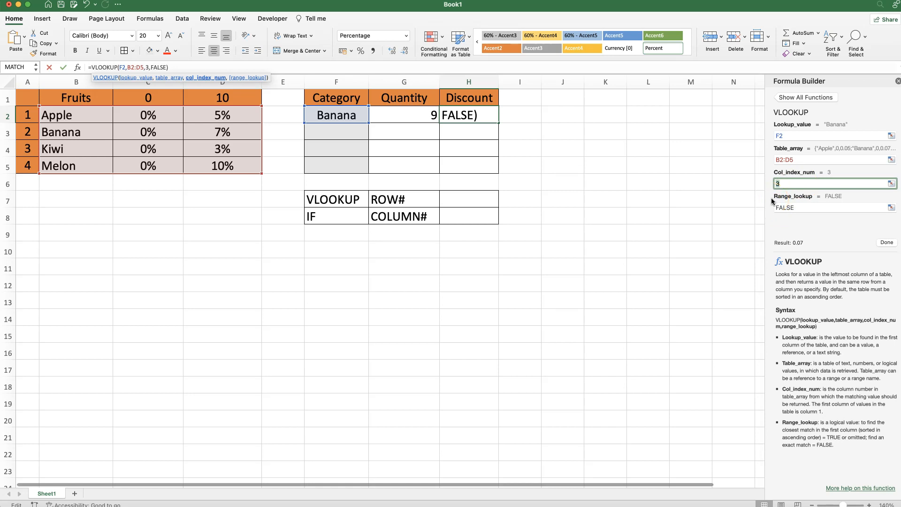
{"action": "key", "text": "Return"}
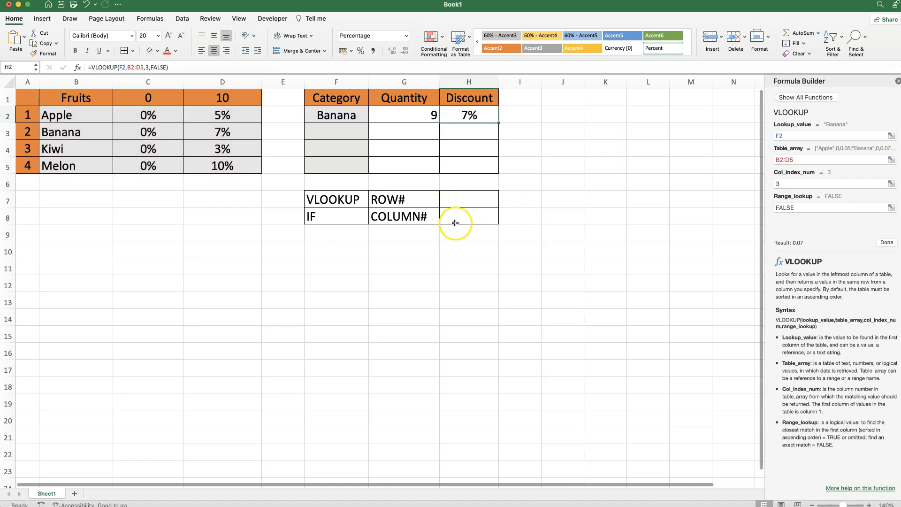
{"action": "left_click", "coordinate": [897, 81]}
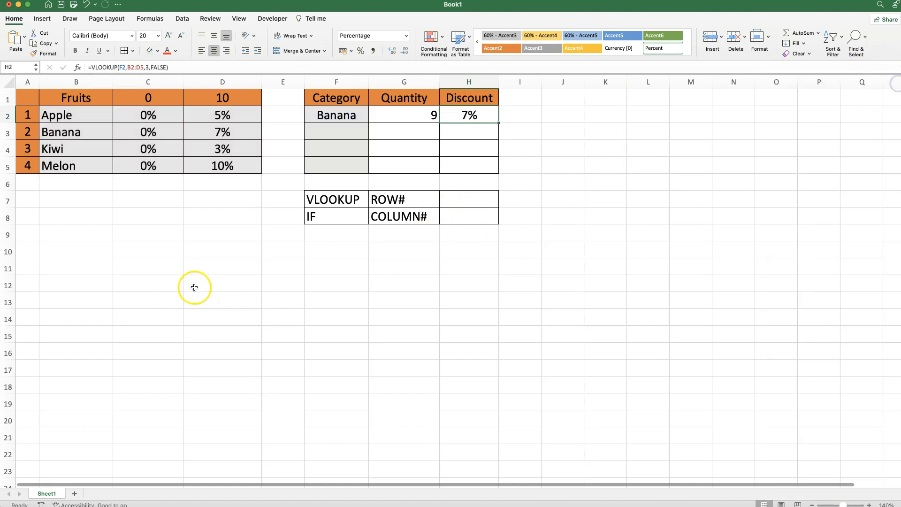
- Enter the formula =IF(G2<D1,2,3) in cell H8 next to COLUMN#
{"action": "left_click", "coordinate": [456, 217]}
{"action": "type", "text": "=IF("}
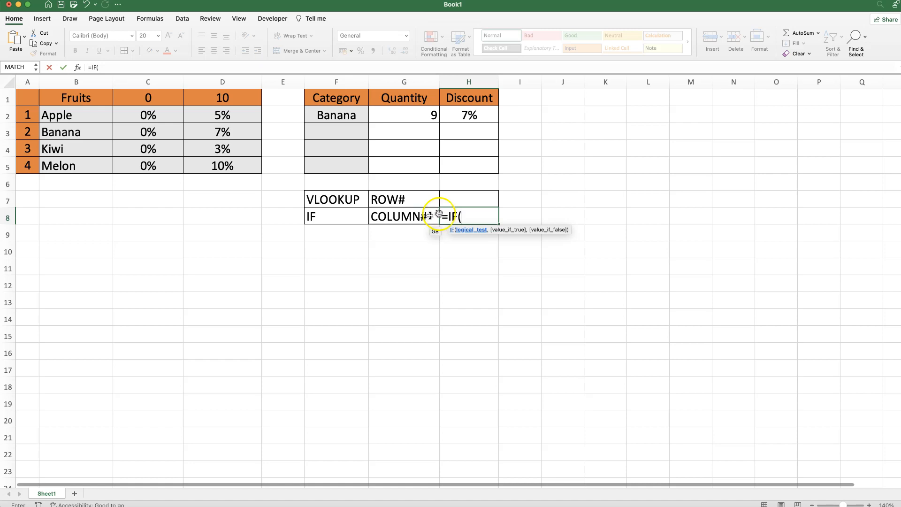
{"action": "left_click", "coordinate": [408, 112]}
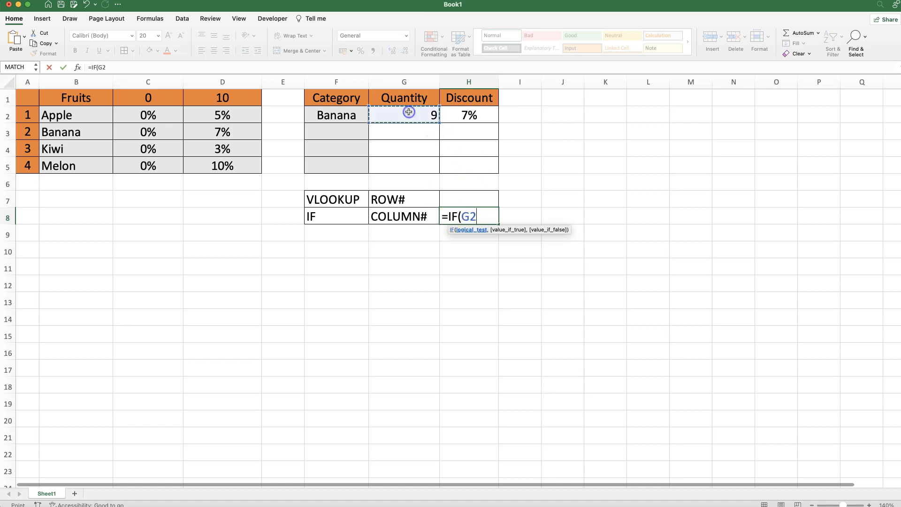
{"action": "type", "text": "<"}
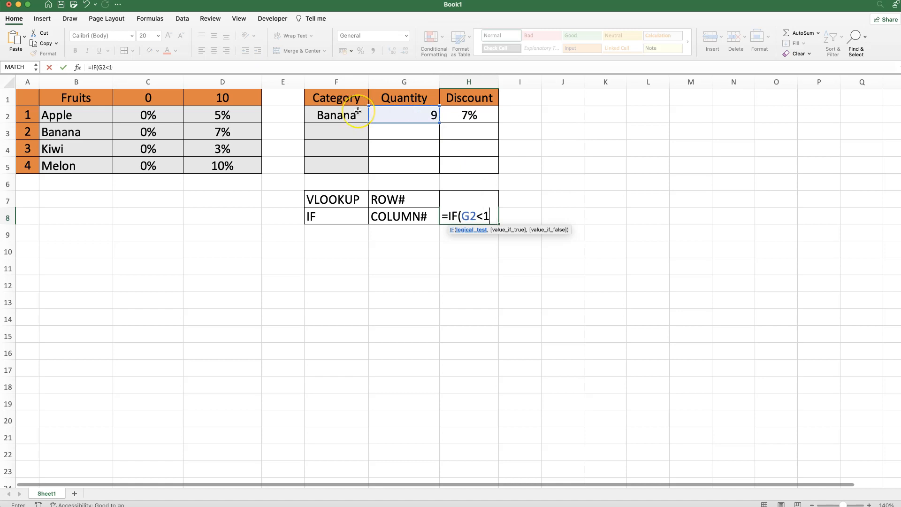
{"action": "left_click", "coordinate": [220, 100]}
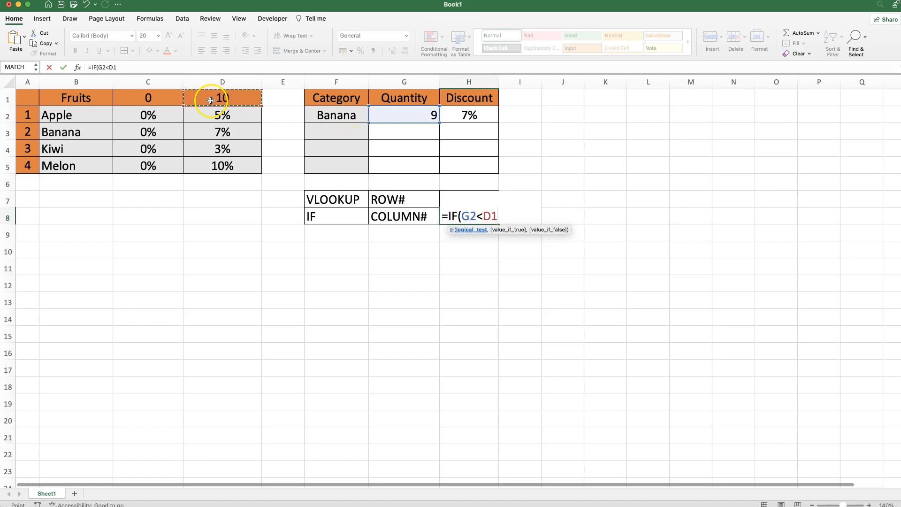
{"action": "type", "text": ","}
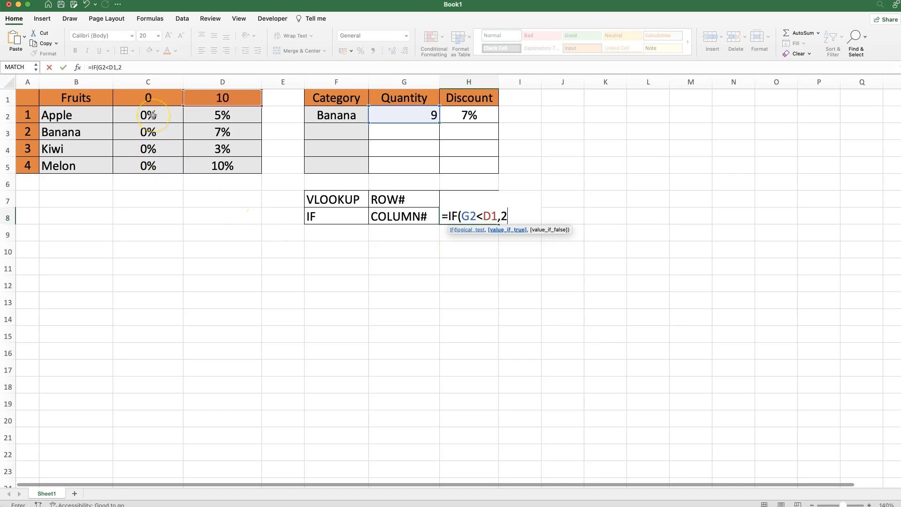
{"action": "type", "text": "2,"}
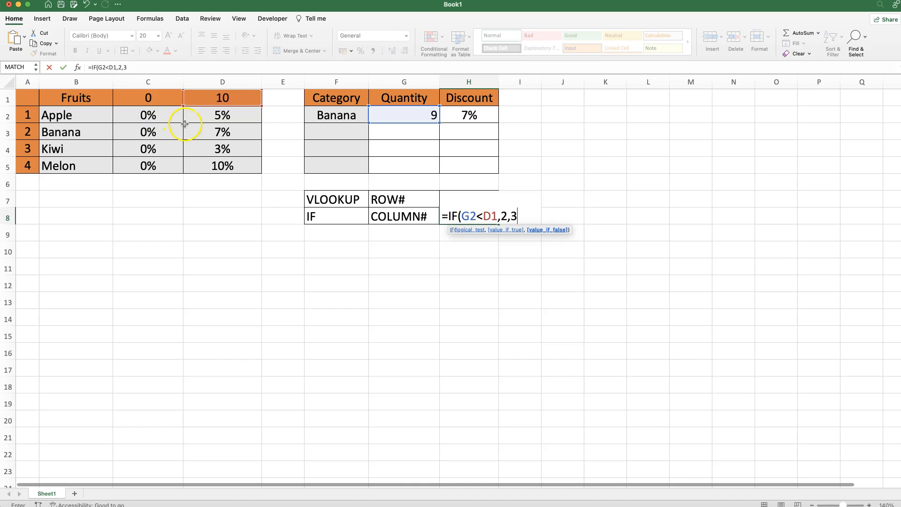
{"action": "type", "text": "3)"}
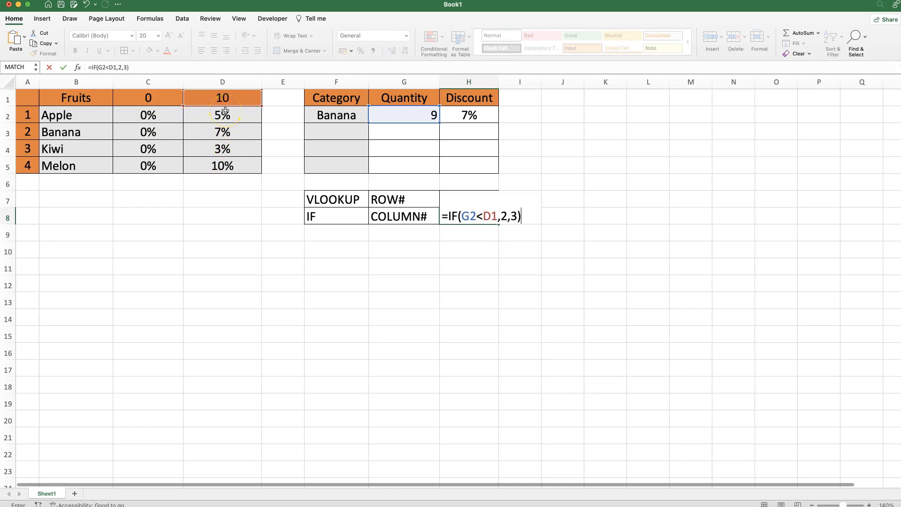
{"action": "key", "text": "Return"}
- Set the Banana Quantity in G2 to 11 and check the IF formula in H8
{"action": "left_click", "coordinate": [423, 116]}
{"action": "left_click_drag", "start_coordinate": [157, 117], "coordinate": [157, 166]}
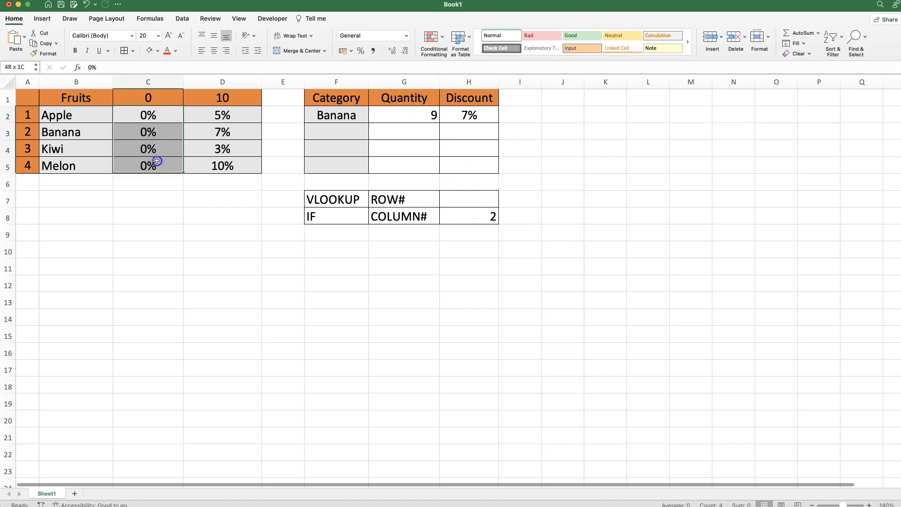
{"action": "left_click", "coordinate": [404, 117]}
{"action": "type", "text": "11"}
{"action": "key", "text": "Return"}
{"action": "left_click", "coordinate": [463, 213]}
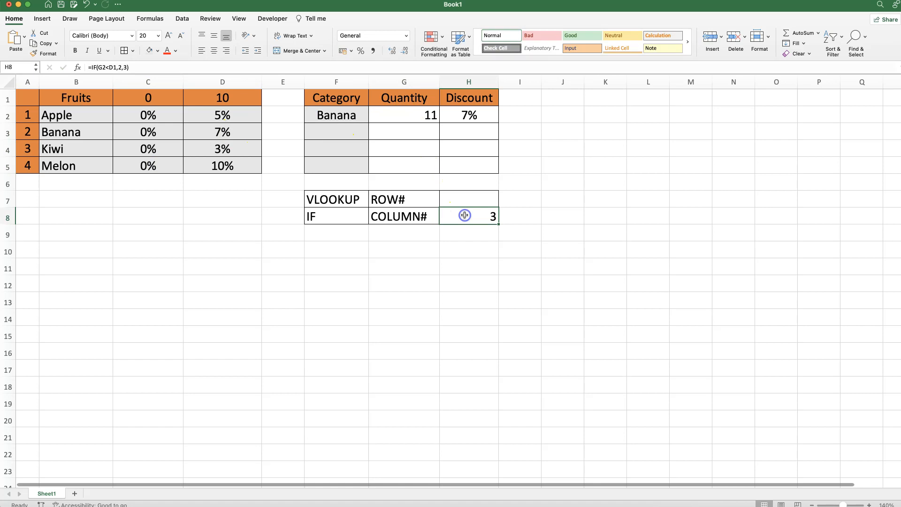
- Copy the expression IF(G2<D1,2,3), without the equals sign, from the formula in H8 and leave that formula unedited
{"action": "left_click", "coordinate": [457, 115]}
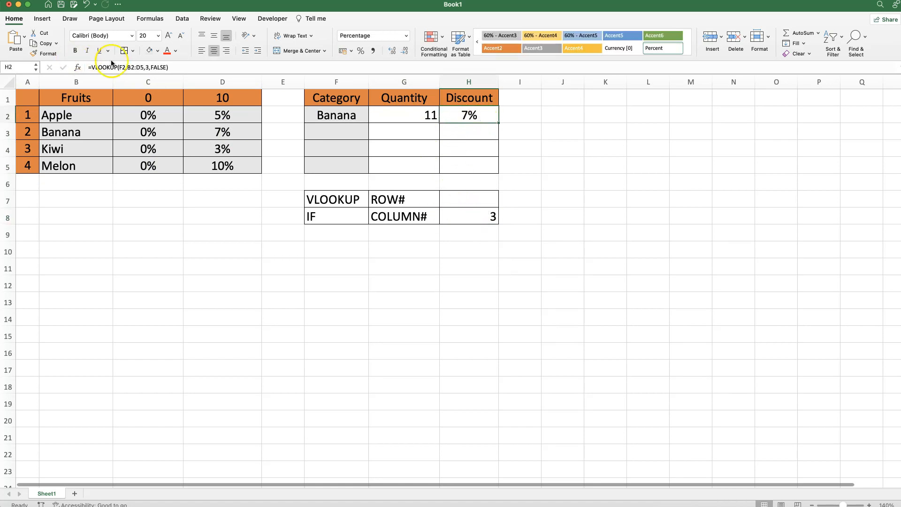
{"action": "left_click", "coordinate": [475, 223]}
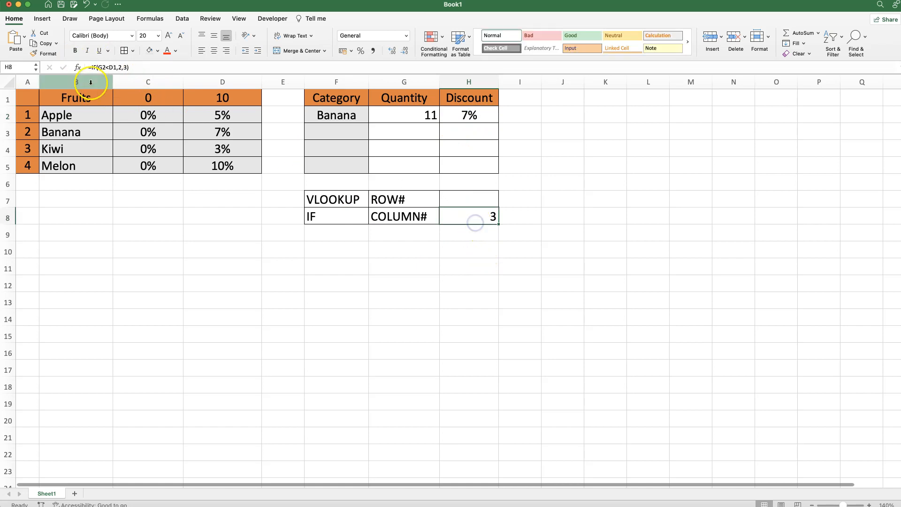
{"action": "left_click_drag", "start_coordinate": [144, 67], "coordinate": [89, 67]}
{"action": "key", "text": "super+c"}
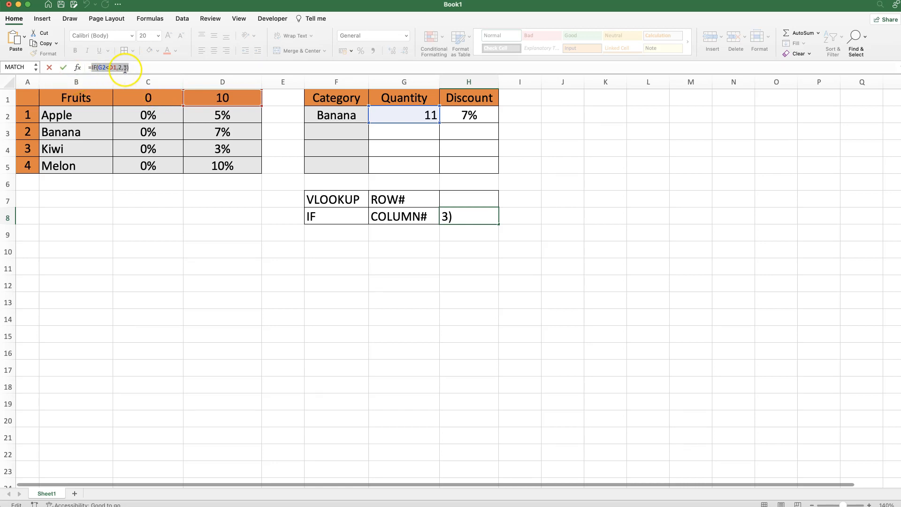
{"action": "key", "text": "Escape"}
- Replace the Col_index_num argument of the Discount VLOOKUP in H2 with the copied IF(G2<D1,2,3) and close the Formula Builder
{"action": "left_click", "coordinate": [482, 115]}
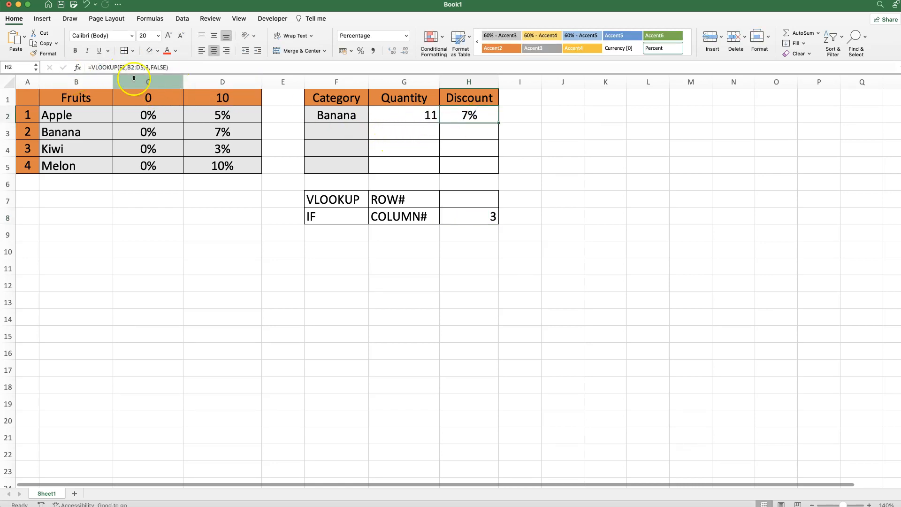
{"action": "left_click", "coordinate": [77, 68]}
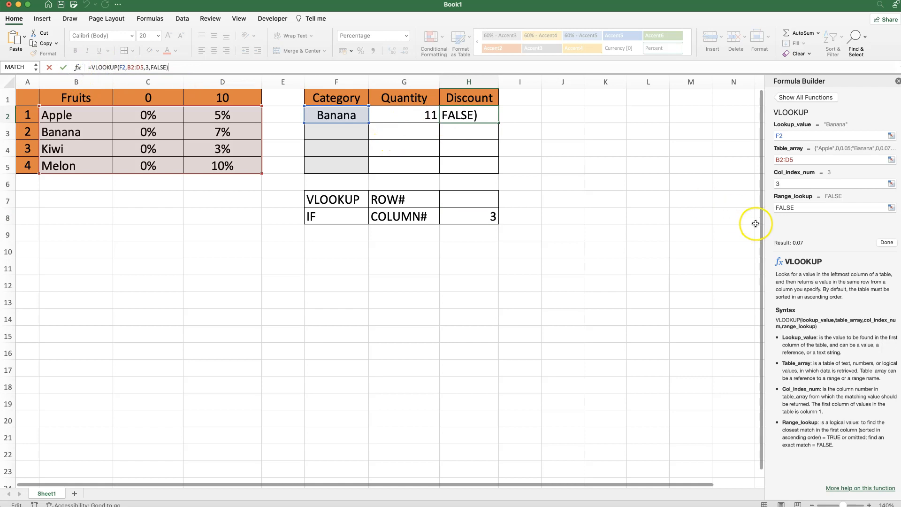
{"action": "left_click_drag", "start_coordinate": [784, 183], "coordinate": [754, 183]}
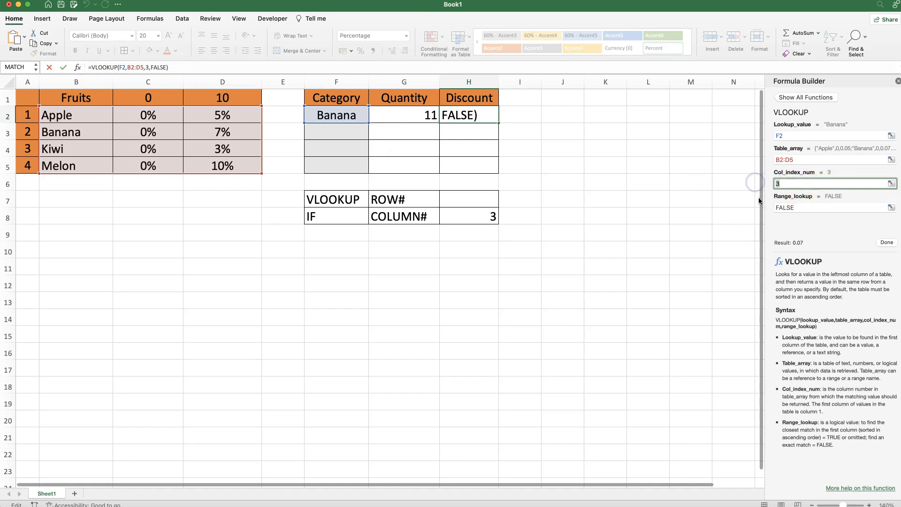
{"action": "key", "text": "super+v"}
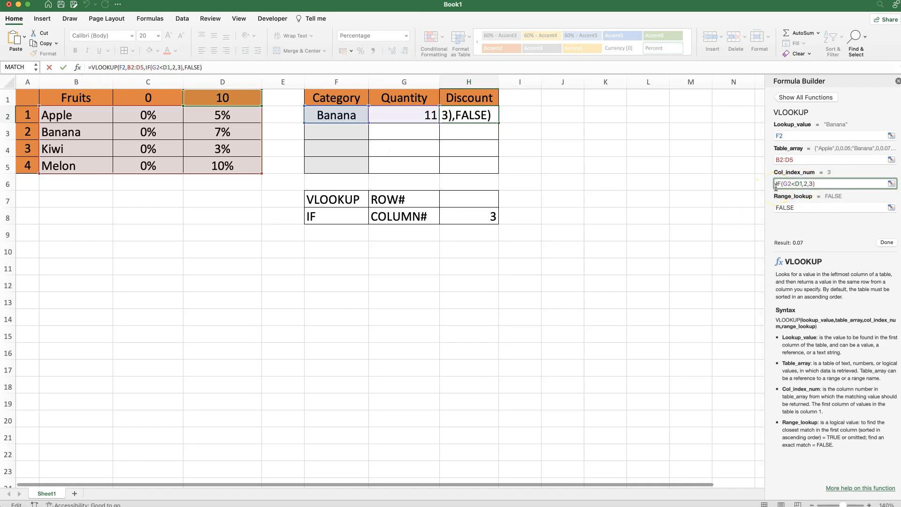
{"action": "left_click", "coordinate": [887, 242]}
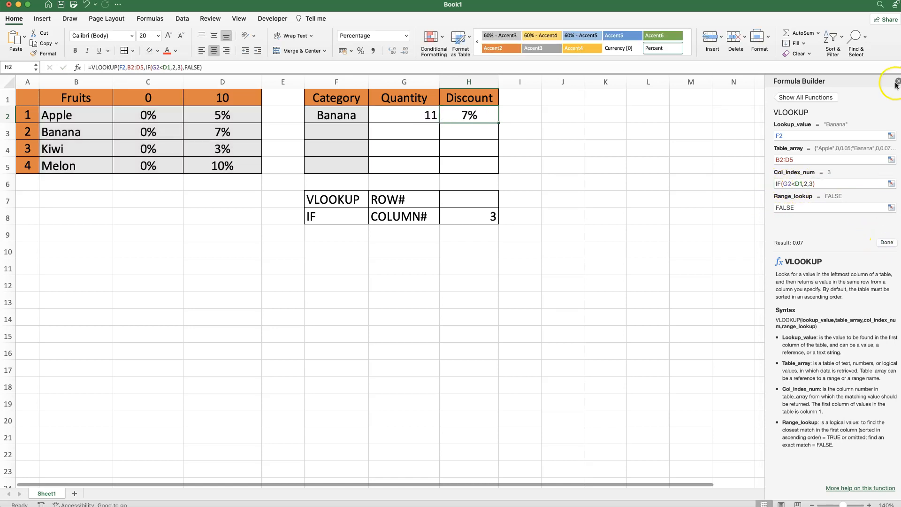
{"action": "left_click", "coordinate": [895, 82]}
- Set the Banana Quantity in G2 to 9 and check the combined formula's Discount in H2
{"action": "left_click", "coordinate": [422, 120]}
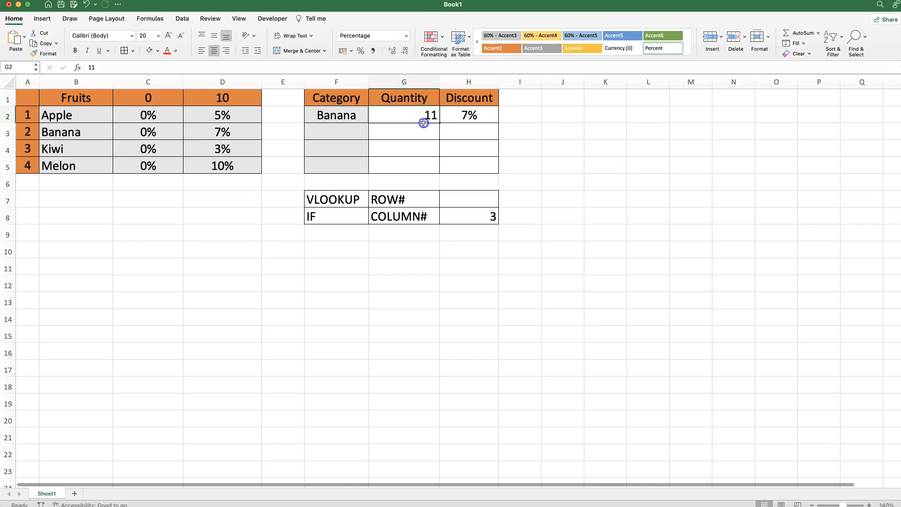
{"action": "type", "text": "9"}
{"action": "key", "text": "Return"}
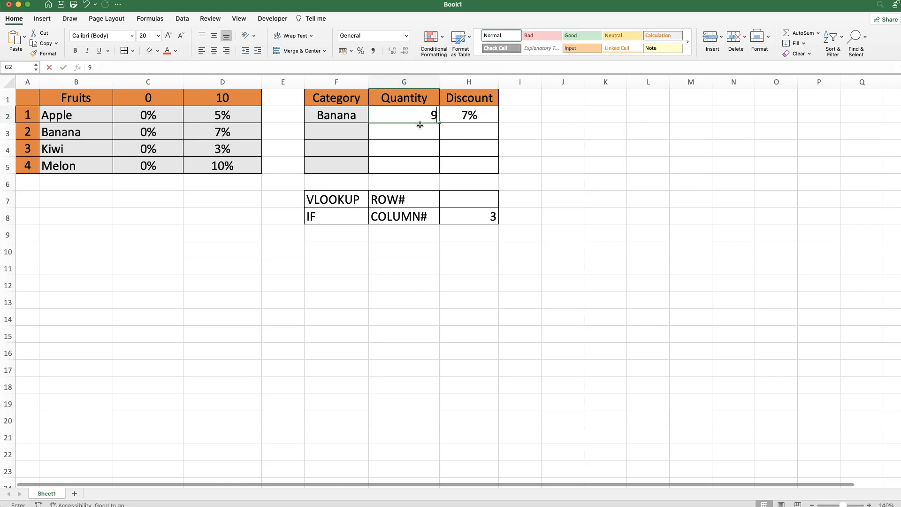
{"action": "left_click", "coordinate": [473, 117]}
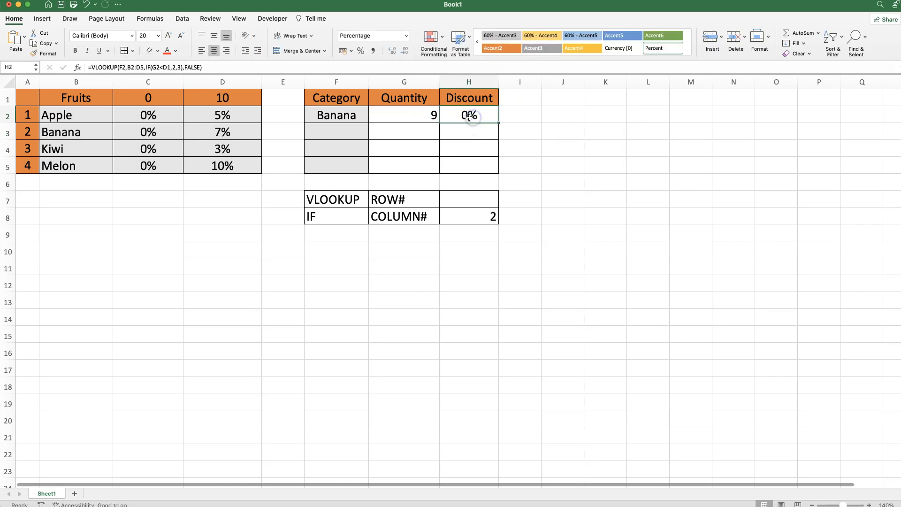
- Change the Category in F2 to Melon and set its Quantity in G2 to 11
{"action": "left_click", "coordinate": [345, 116]}
{"action": "type", "text": "Melon"}
{"action": "key", "text": "Return"}
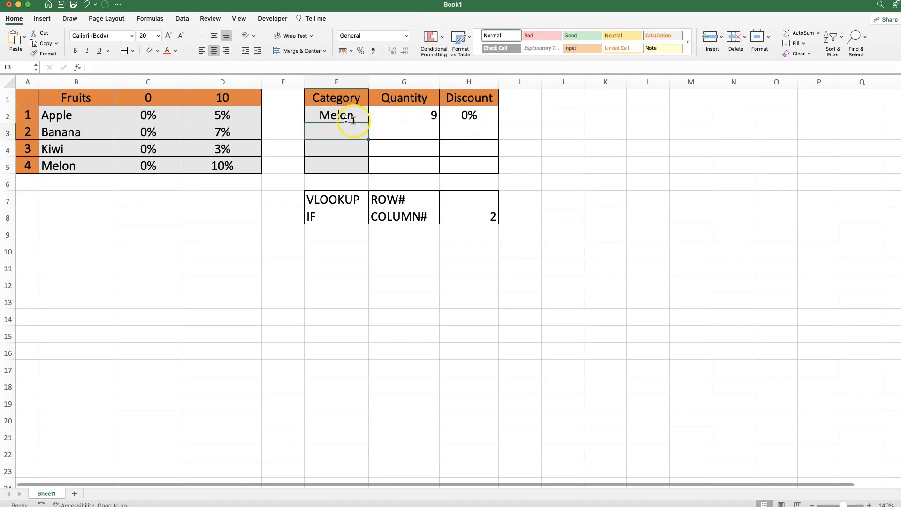
{"action": "left_click", "coordinate": [395, 115]}
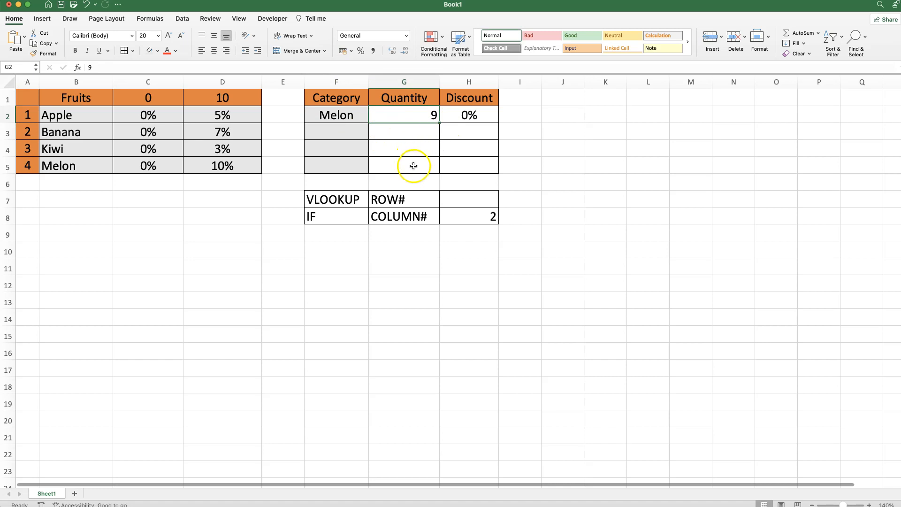
{"action": "type", "text": "11"}
{"action": "key", "text": "Return"}
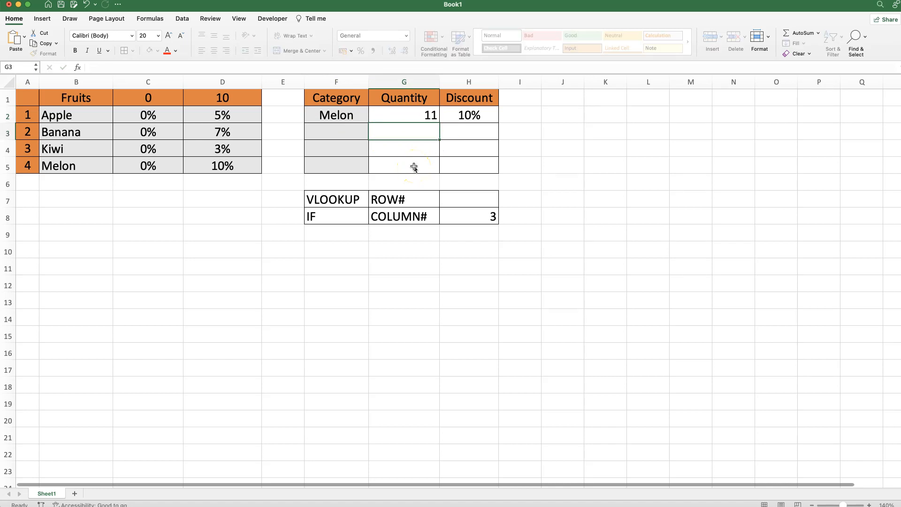
- Compare the Discount in H2 with the Melon row of the fruit discount table
{"action": "left_click", "coordinate": [457, 115]}
{"action": "left_click_drag", "start_coordinate": [221, 166], "coordinate": [50, 169]}
{"action": "left_click", "coordinate": [334, 175]}
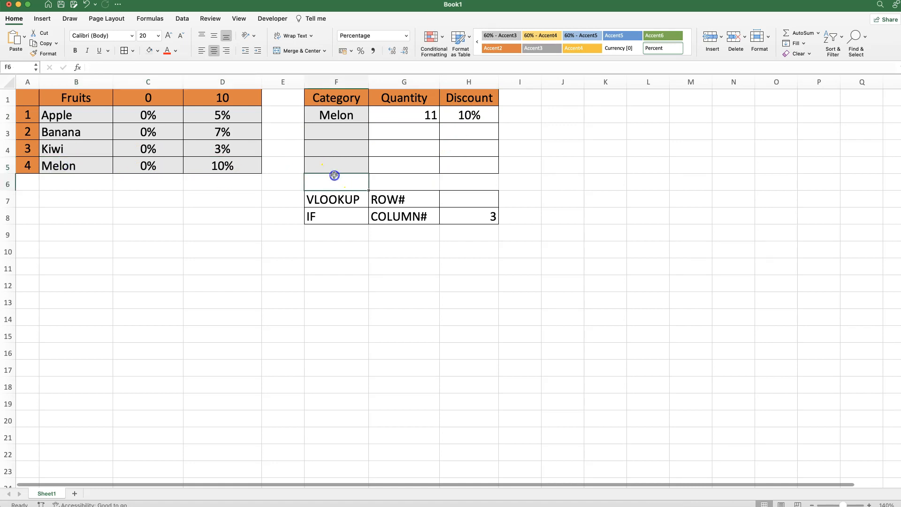